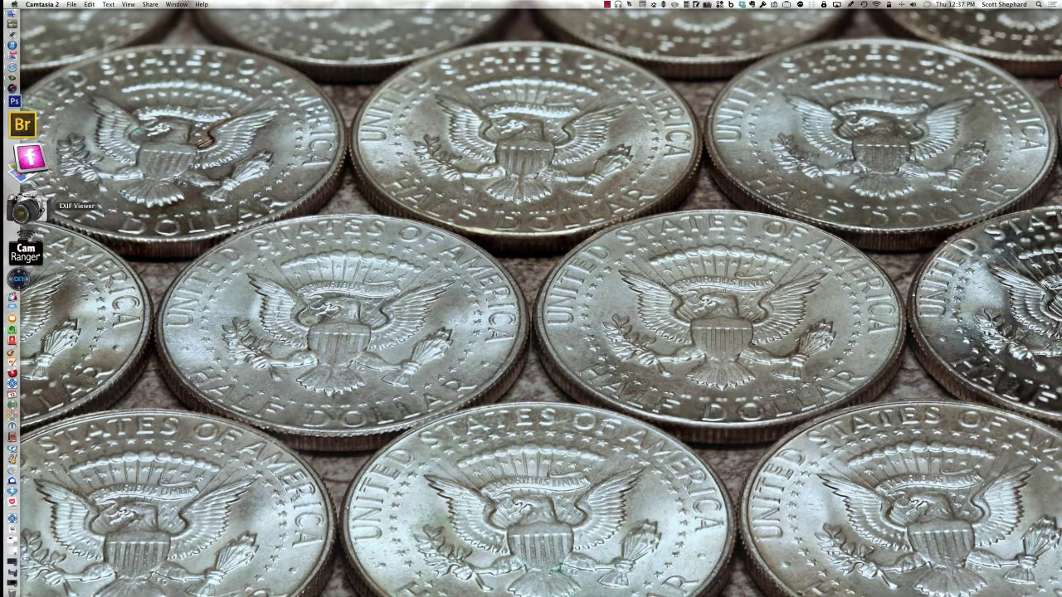
click(29, 147)
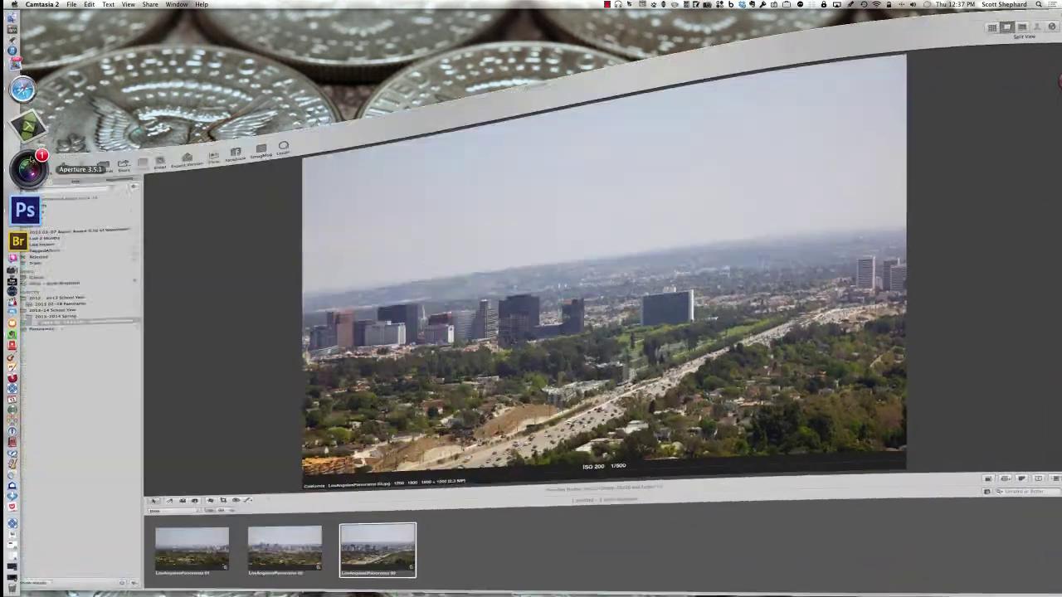
click(281, 541)
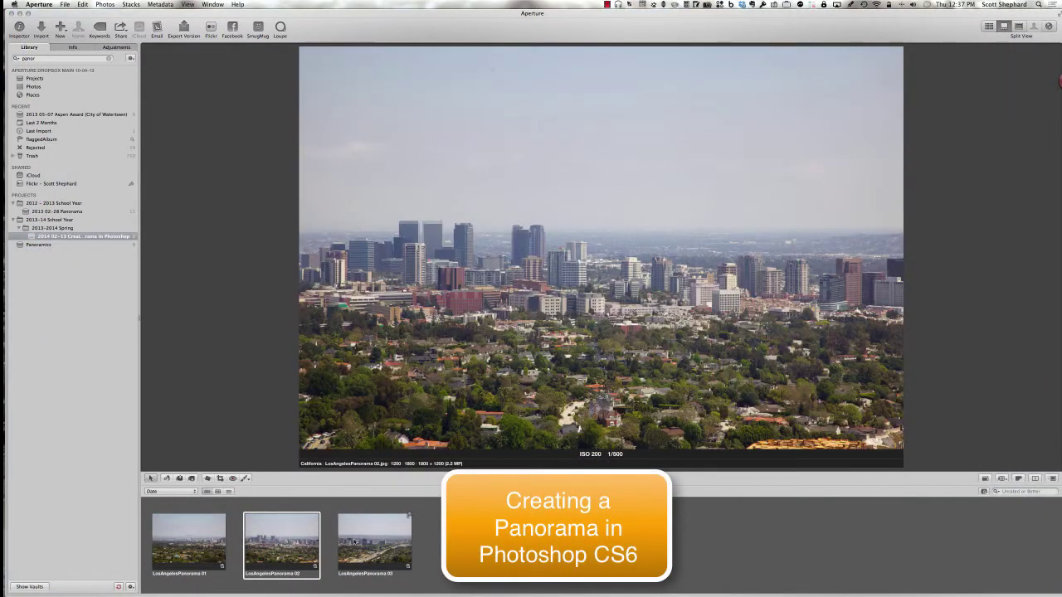
click(354, 541)
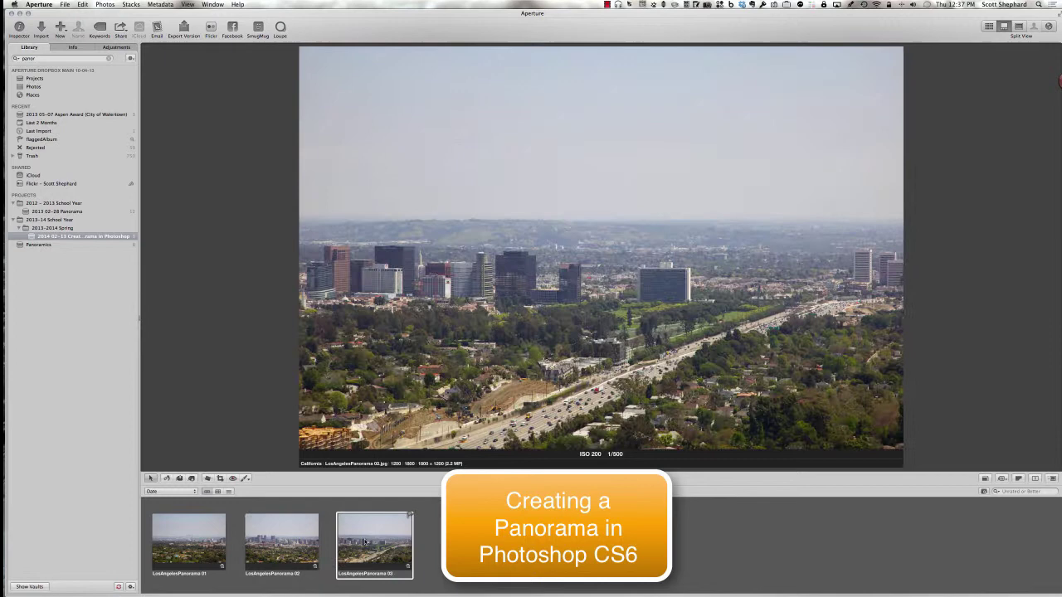
click(281, 541)
click(190, 540)
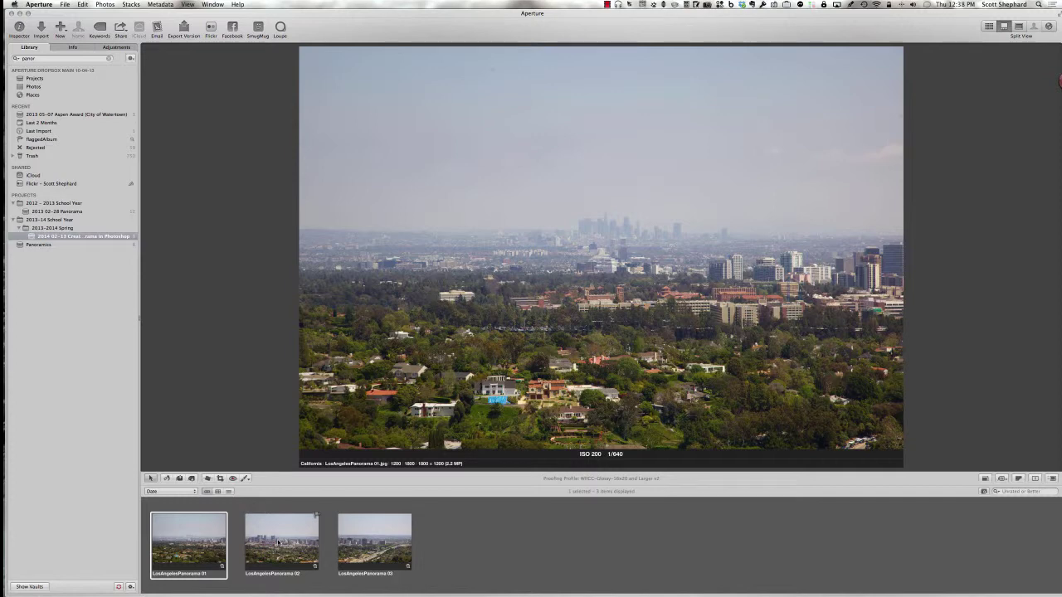
click(279, 543)
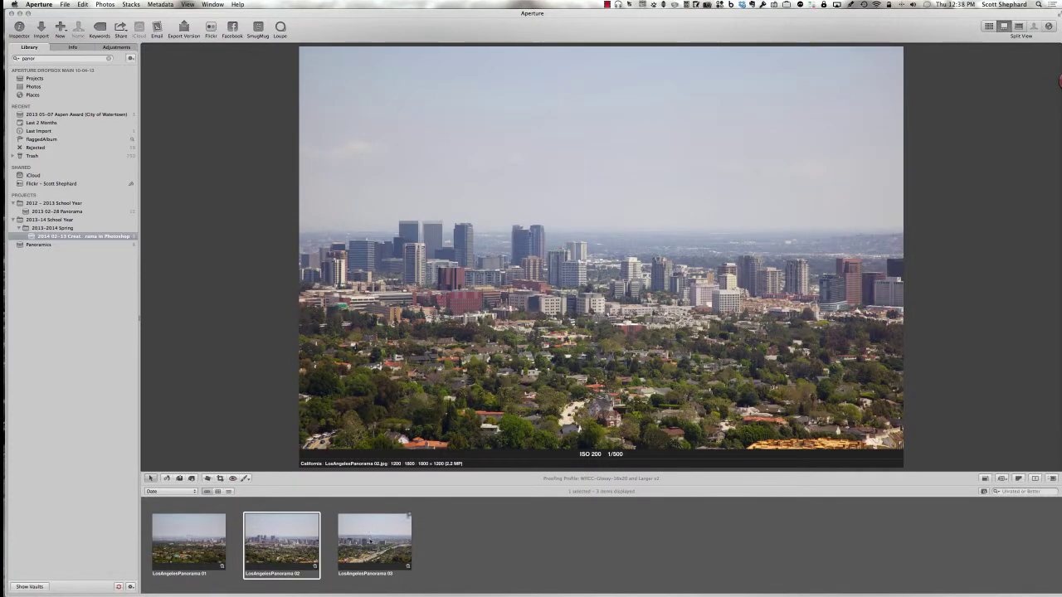
click(370, 541)
click(303, 541)
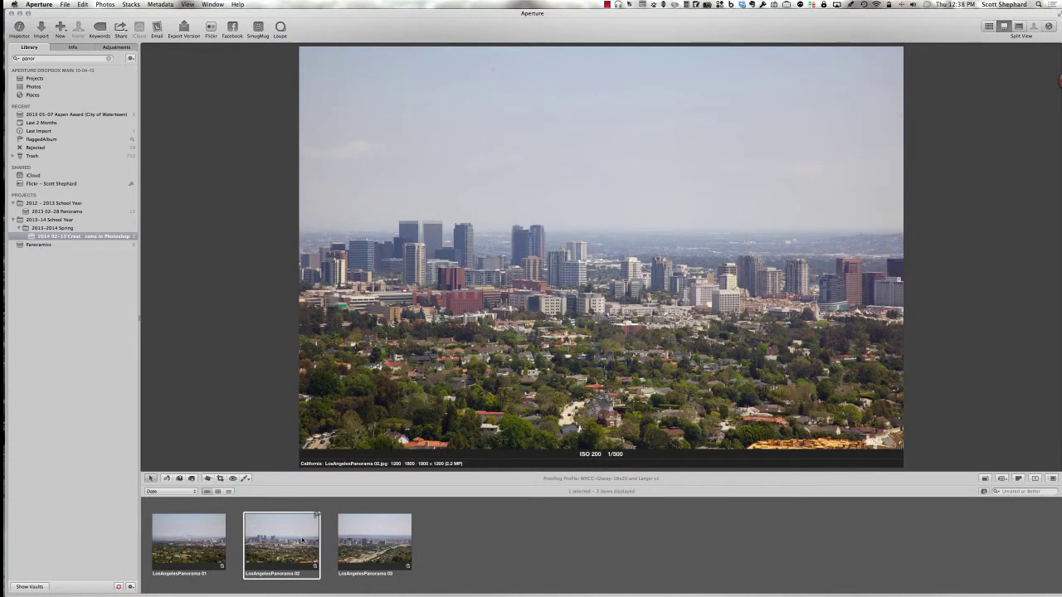
click(218, 531)
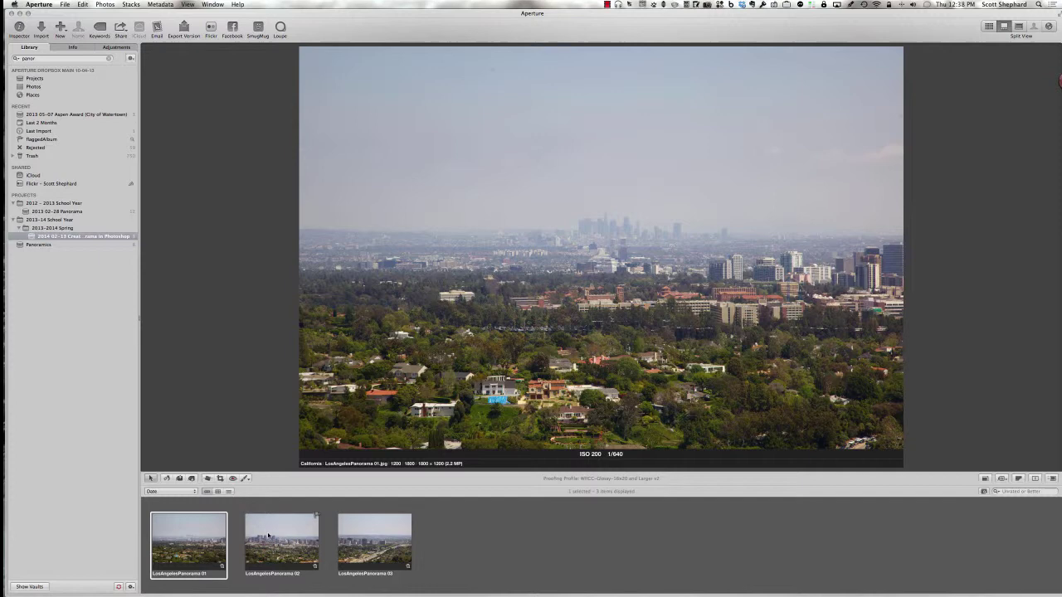
click(268, 535)
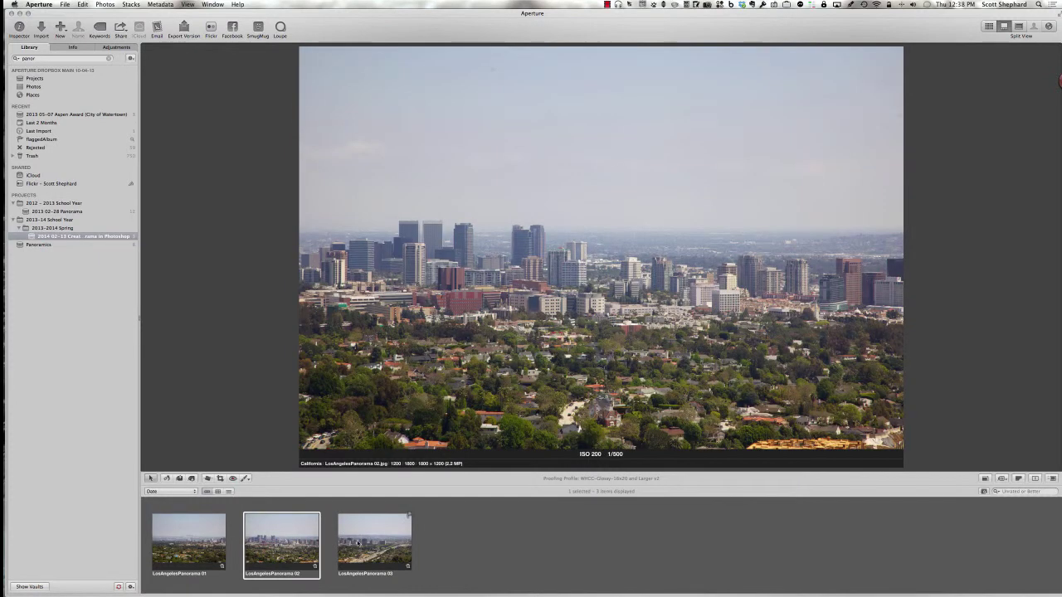
key(Right)
click(275, 543)
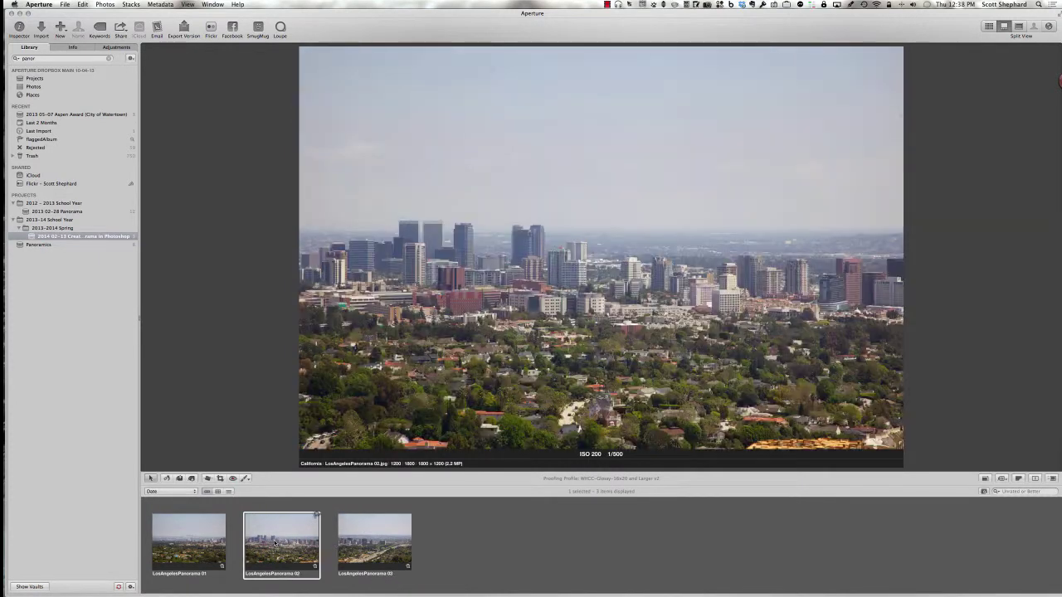
click(211, 544)
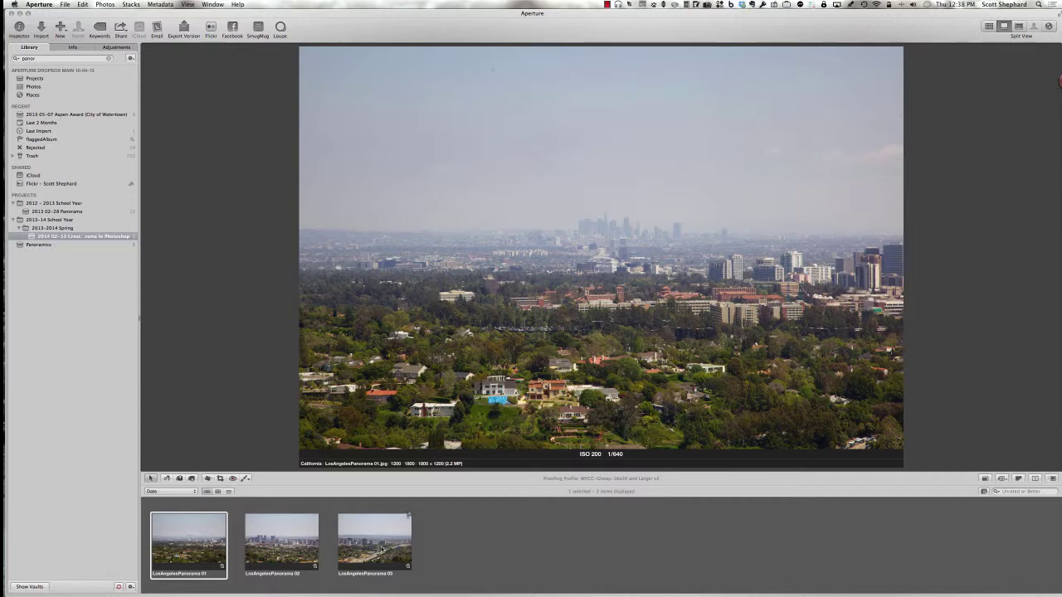
key(Right)
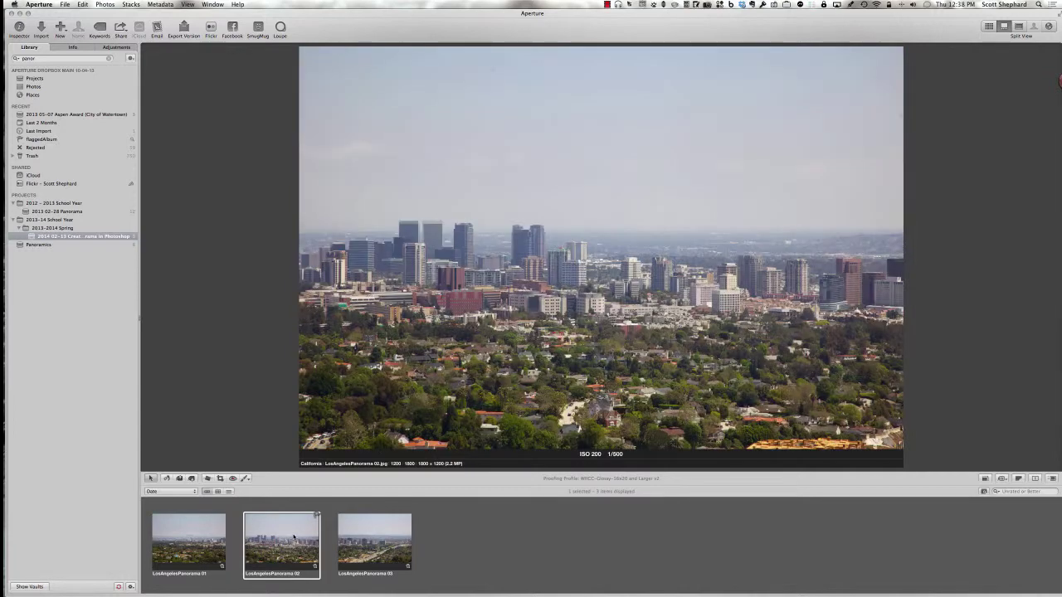
key(Right)
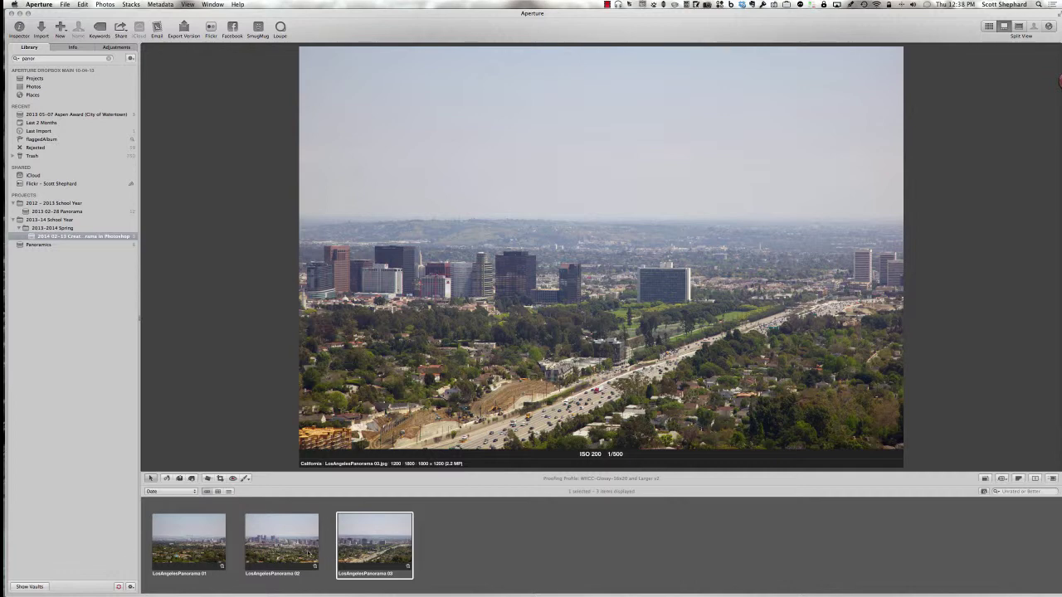
click(149, 535)
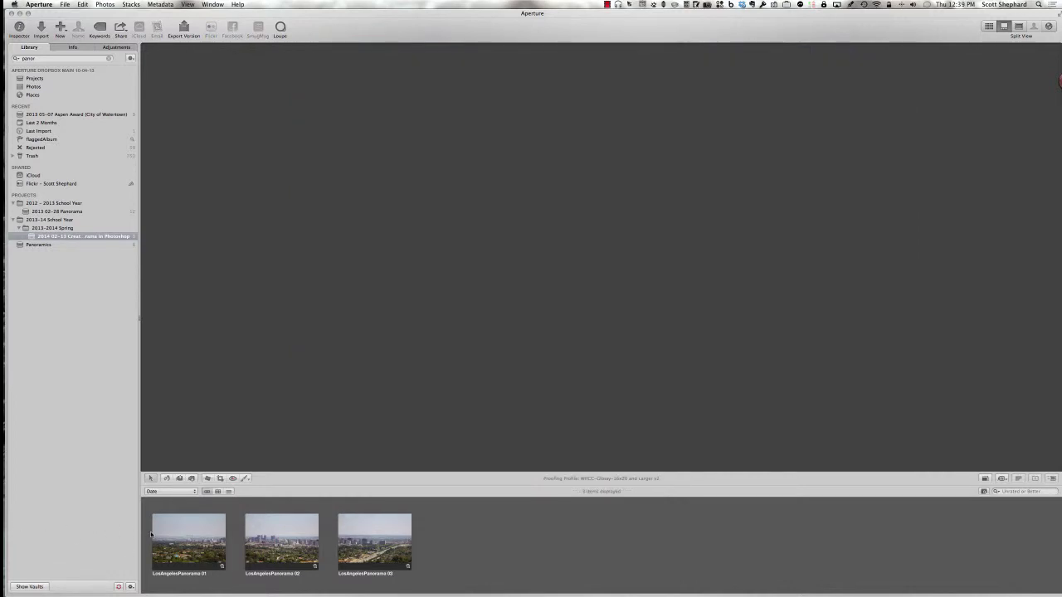
click(176, 538)
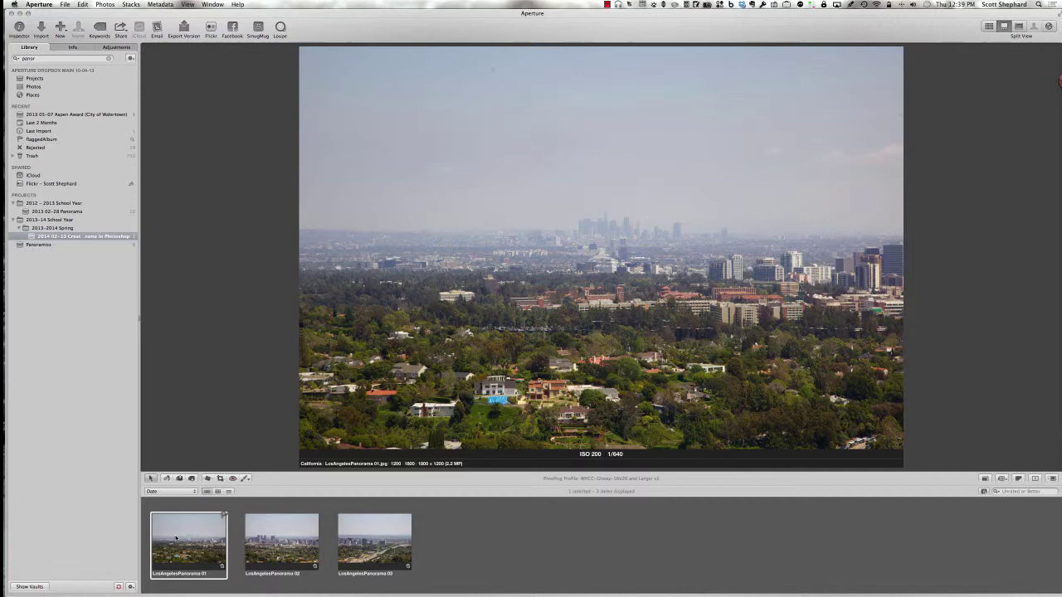
key(Right)
key(Right)
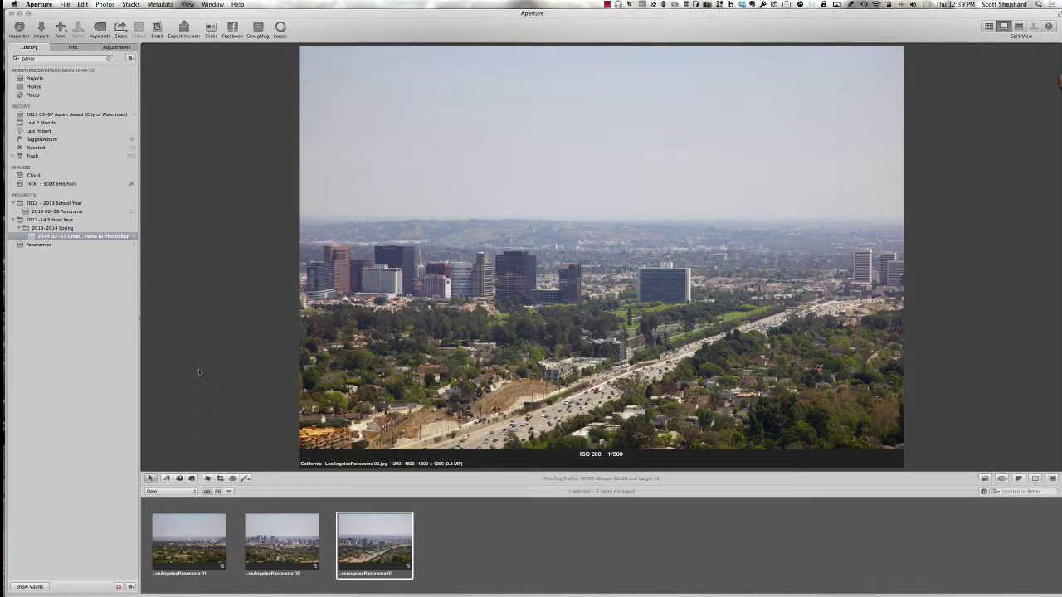
mouse_move(10, 264)
mouse_move(4, 238)
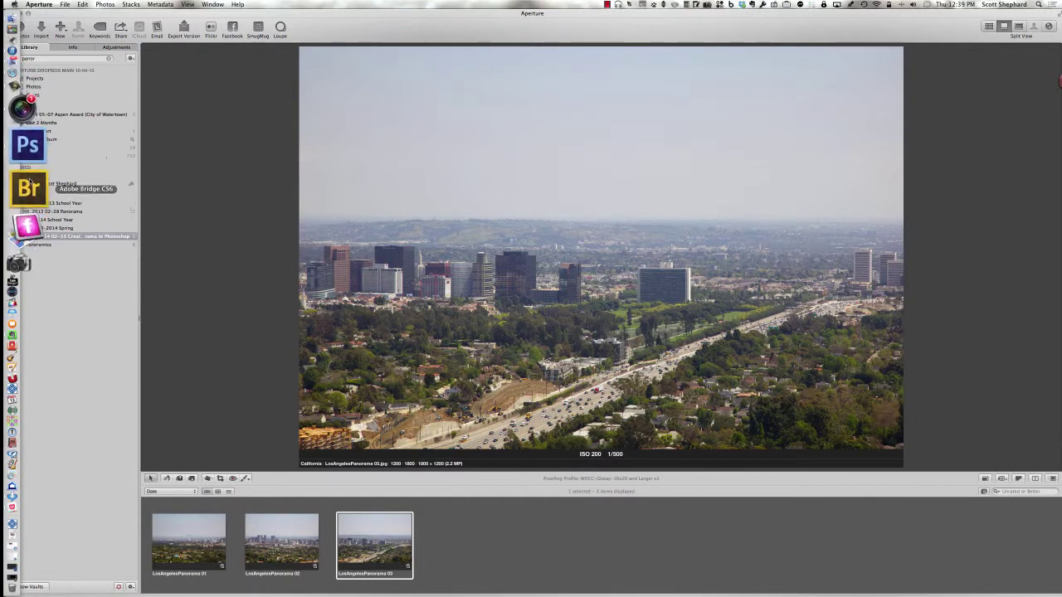
- Bring Photoshop to the front and open the Photomerge dialog from File > Automate
click(25, 162)
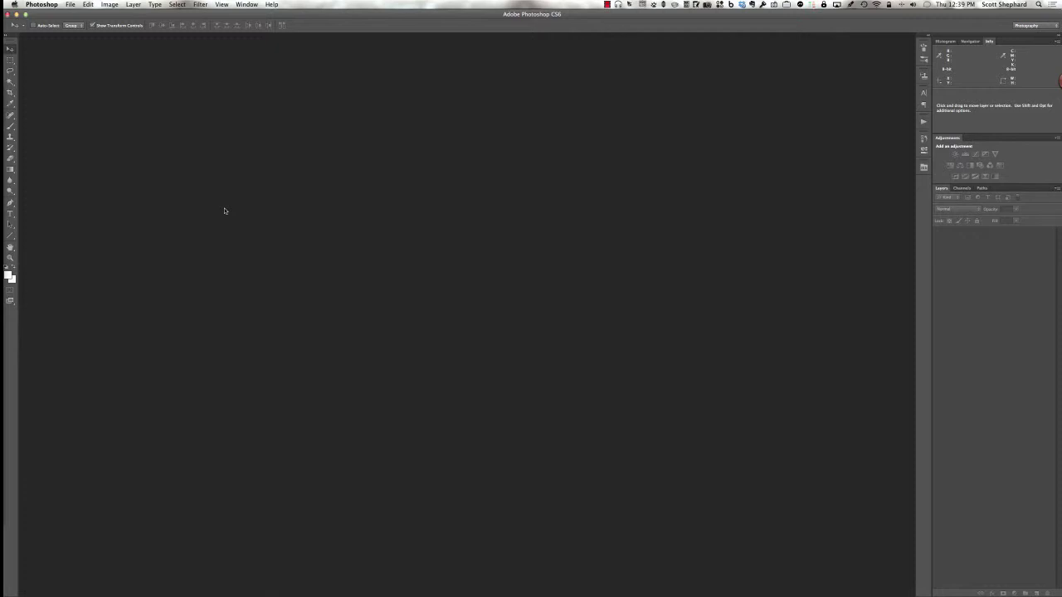
click(74, 5)
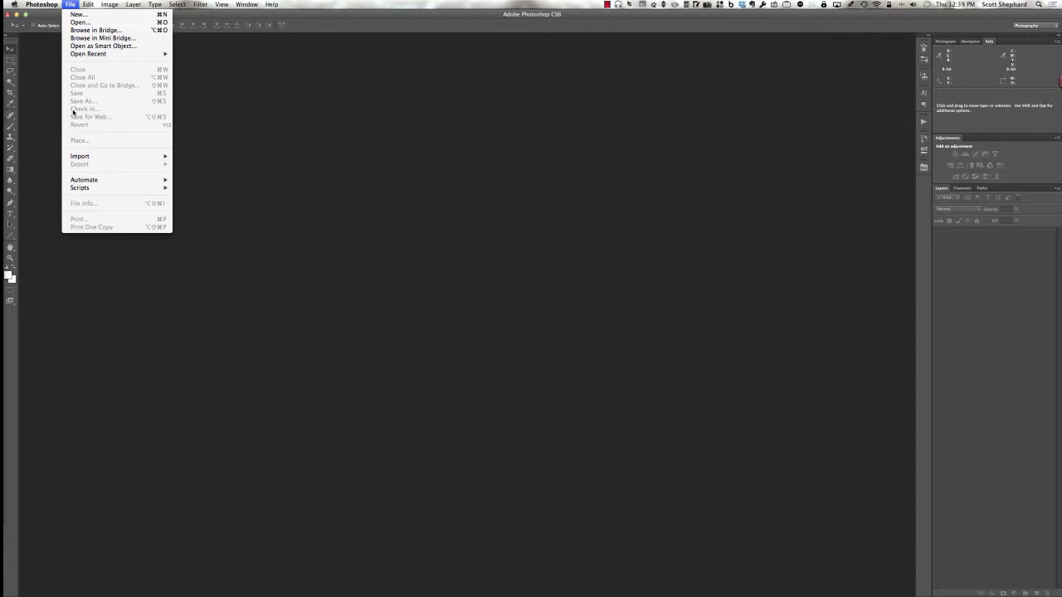
mouse_move(88, 181)
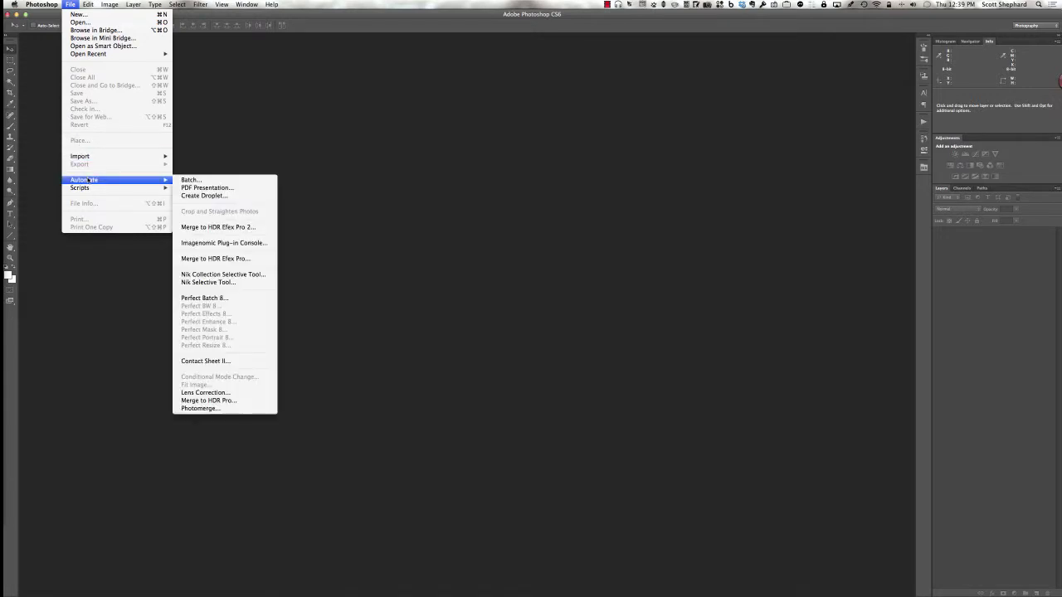
click(200, 410)
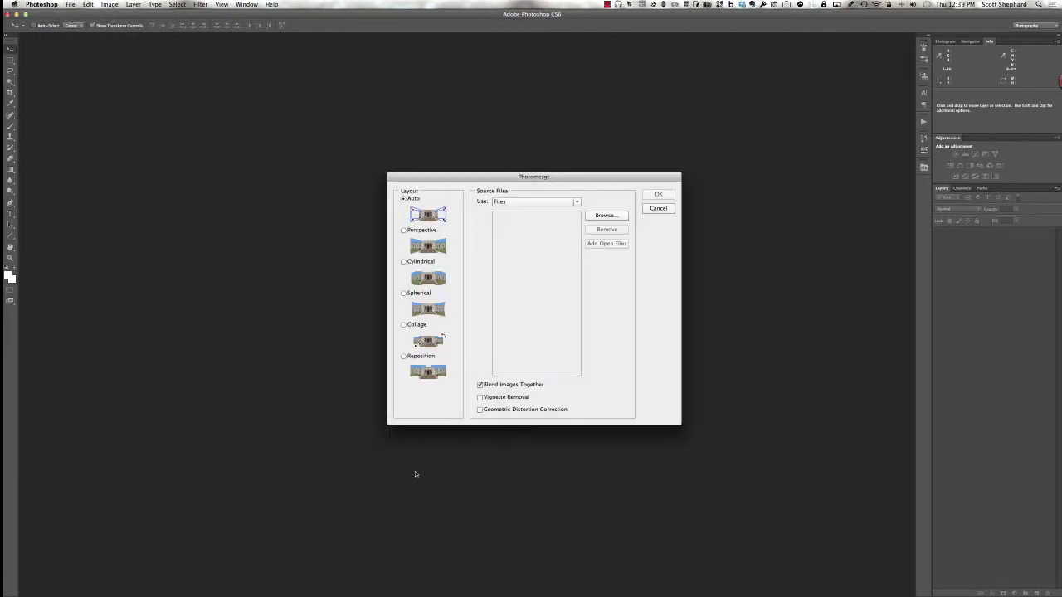
- Browse for Photomerge source files, then cancel without choosing any
click(598, 216)
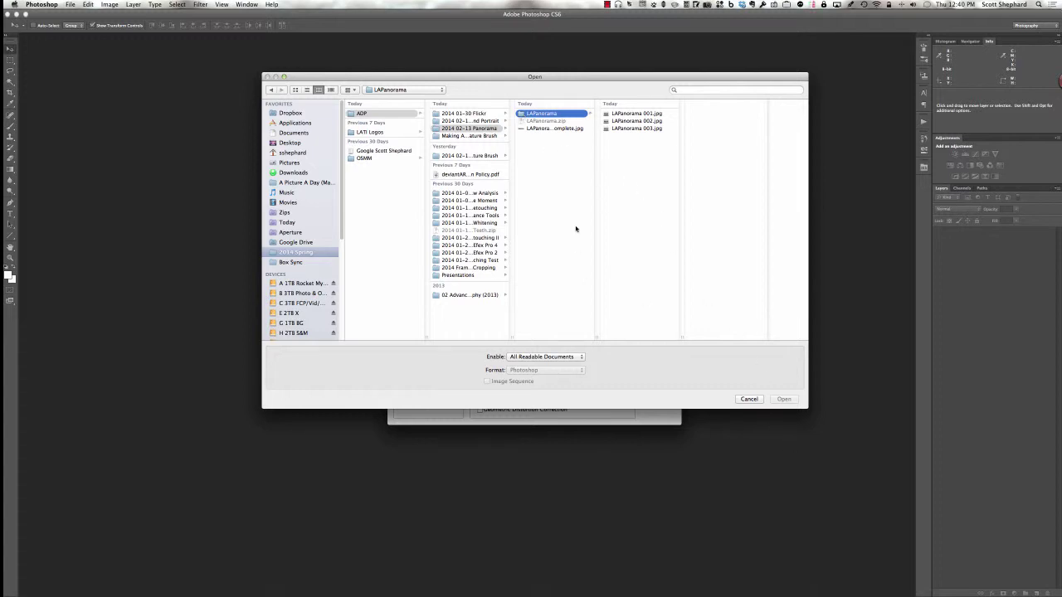
click(749, 400)
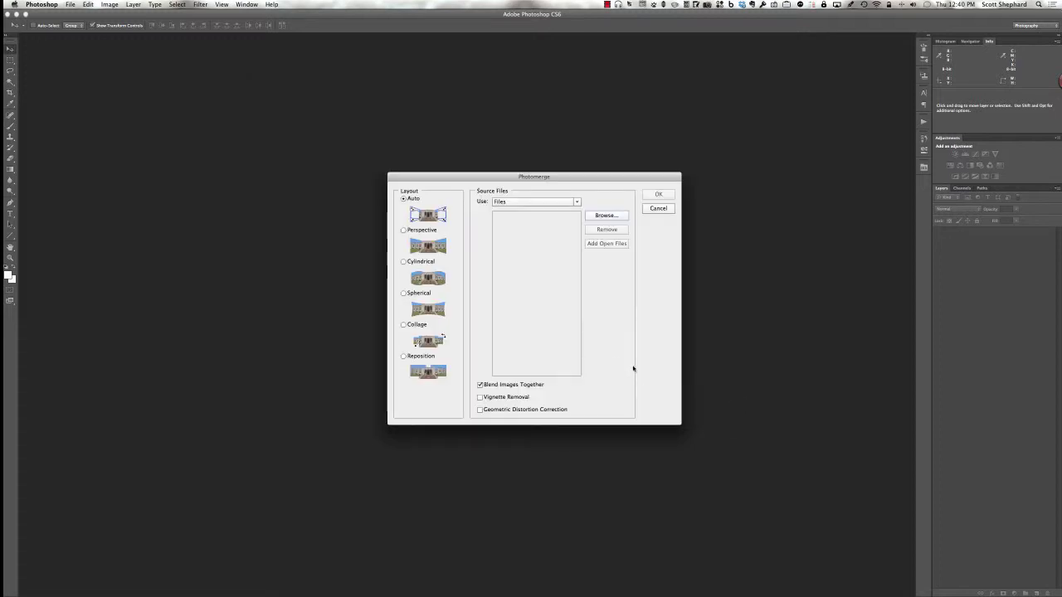
- Set Photomerge to use the LAPanorama folder, loading LAPanorama 001–003.jpg as sources
click(521, 202)
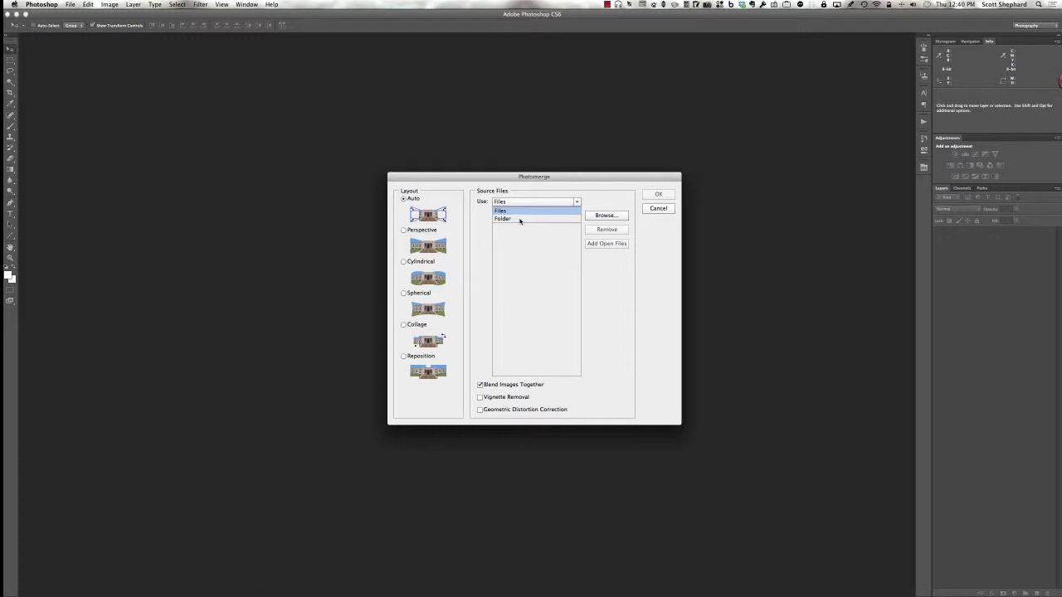
click(520, 219)
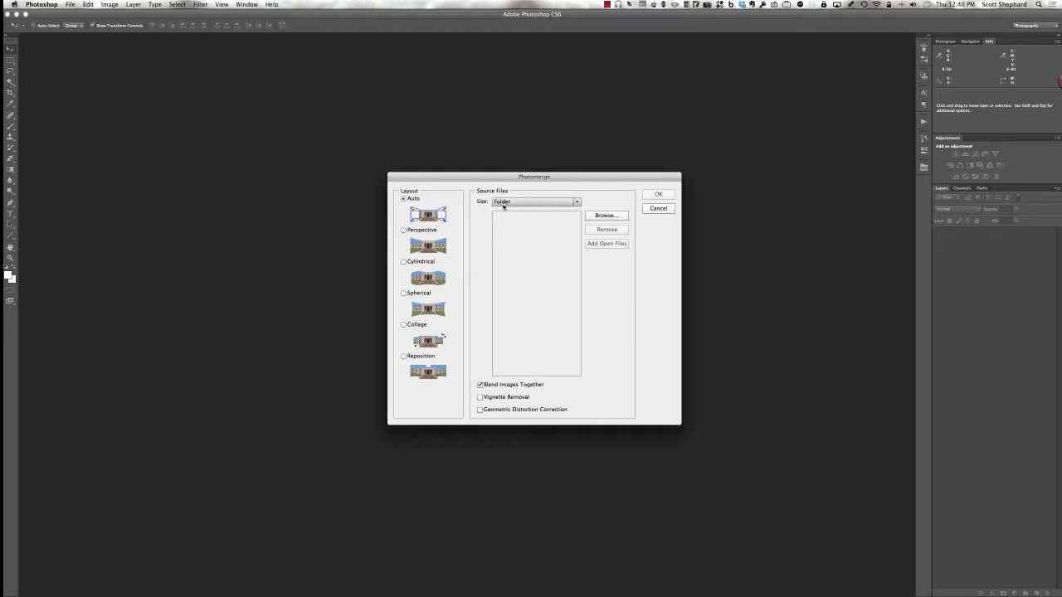
click(614, 217)
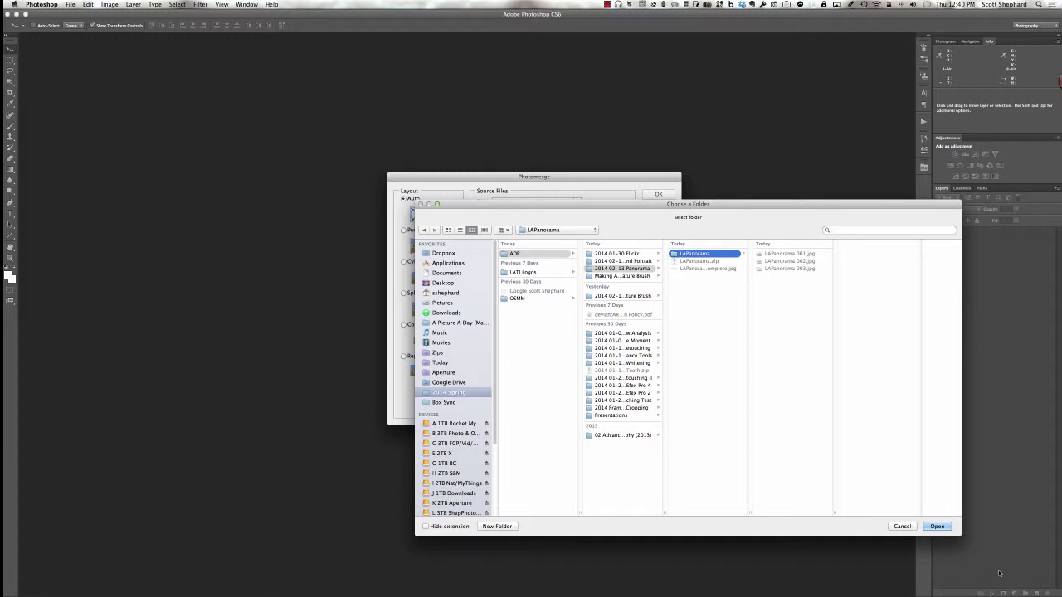
click(938, 527)
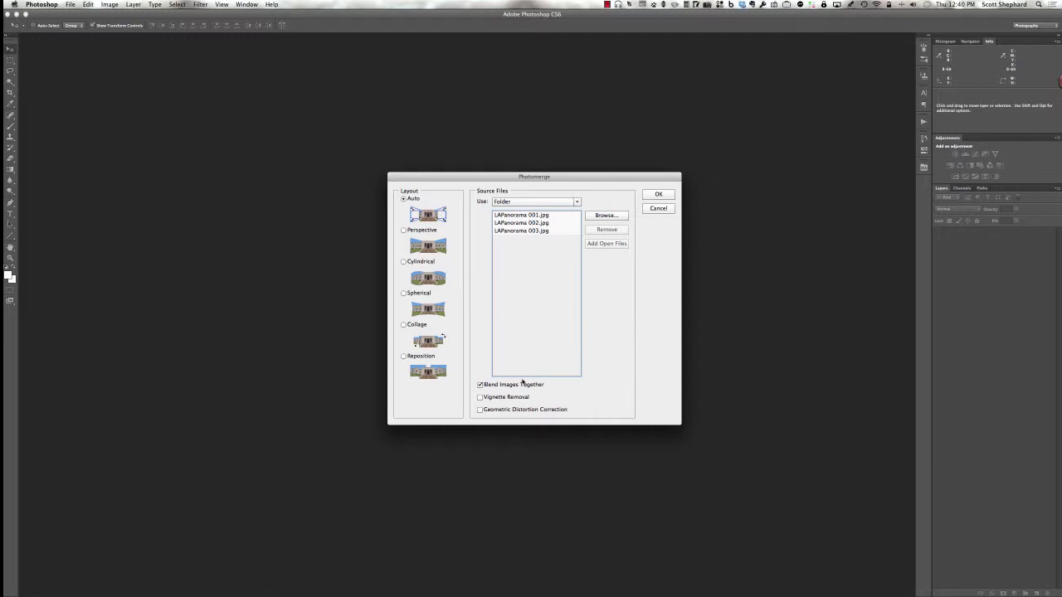
- Run the merge, then hide and reshow the middle, top and bottom layers in turn
click(659, 196)
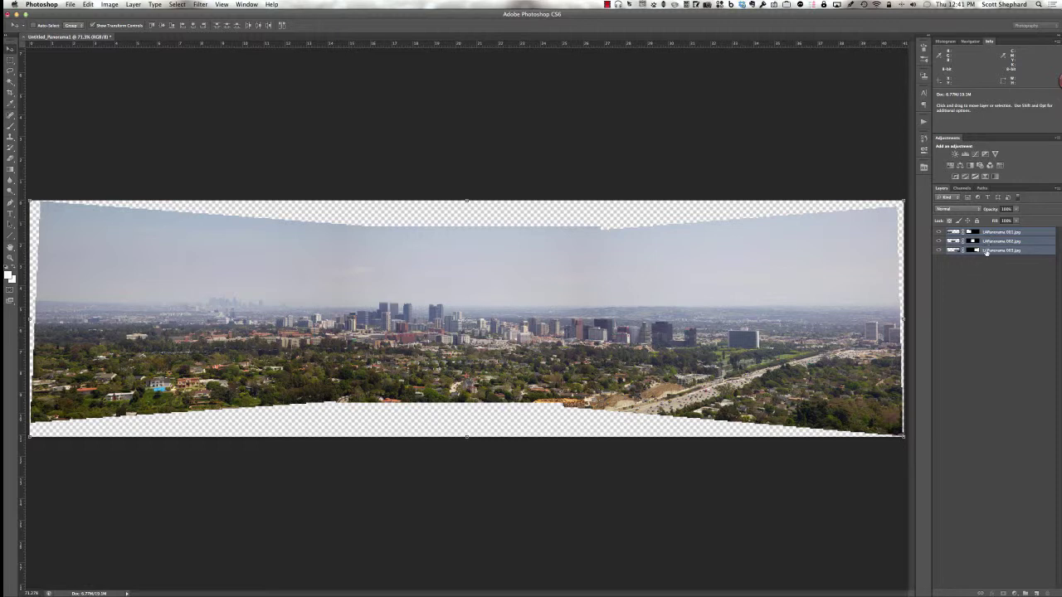
click(939, 241)
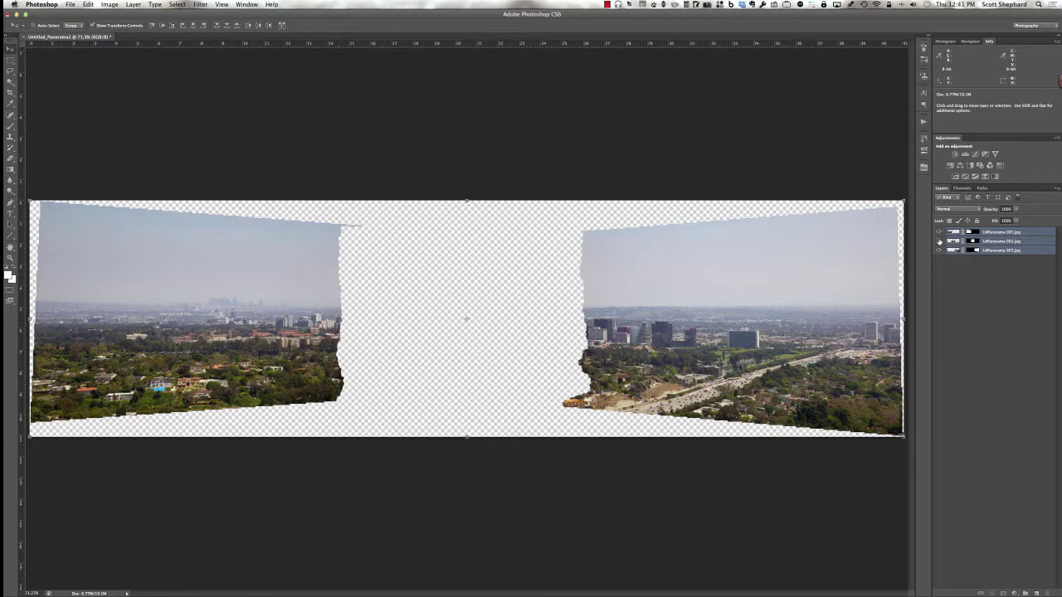
click(939, 240)
click(939, 241)
click(940, 240)
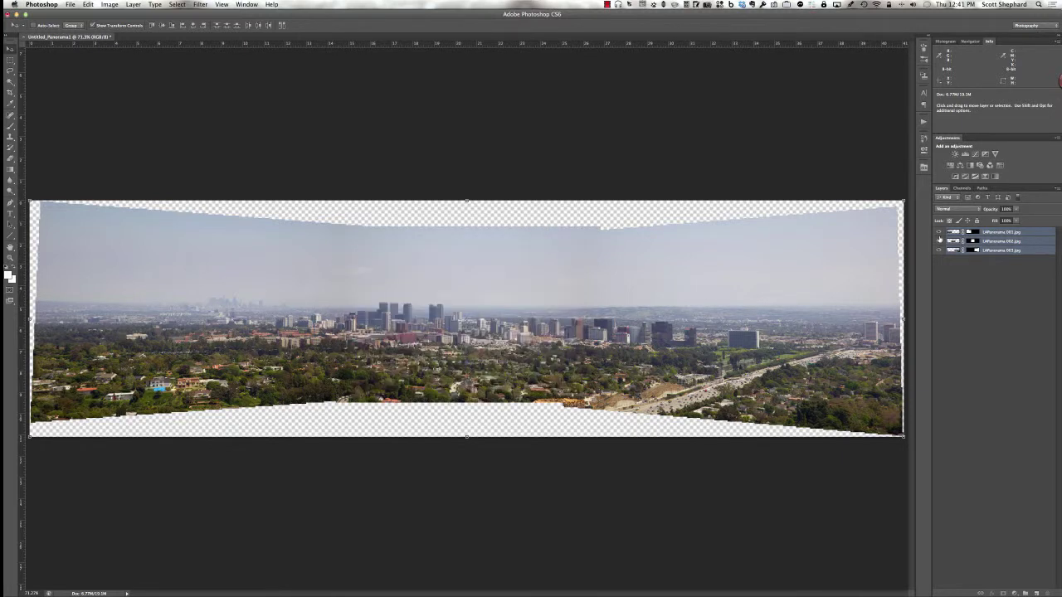
click(940, 233)
click(939, 233)
click(939, 250)
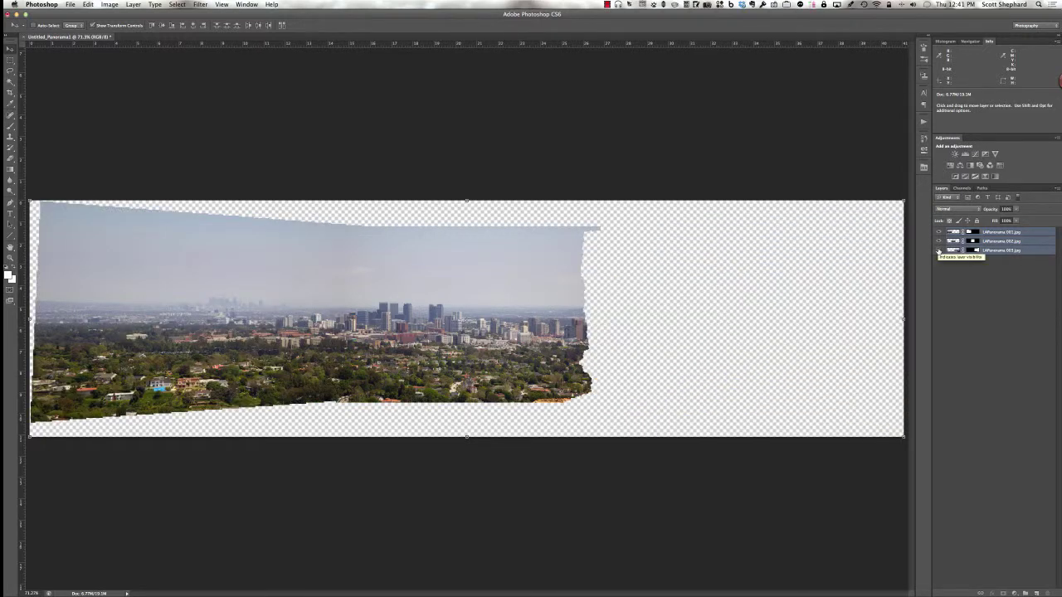
click(939, 250)
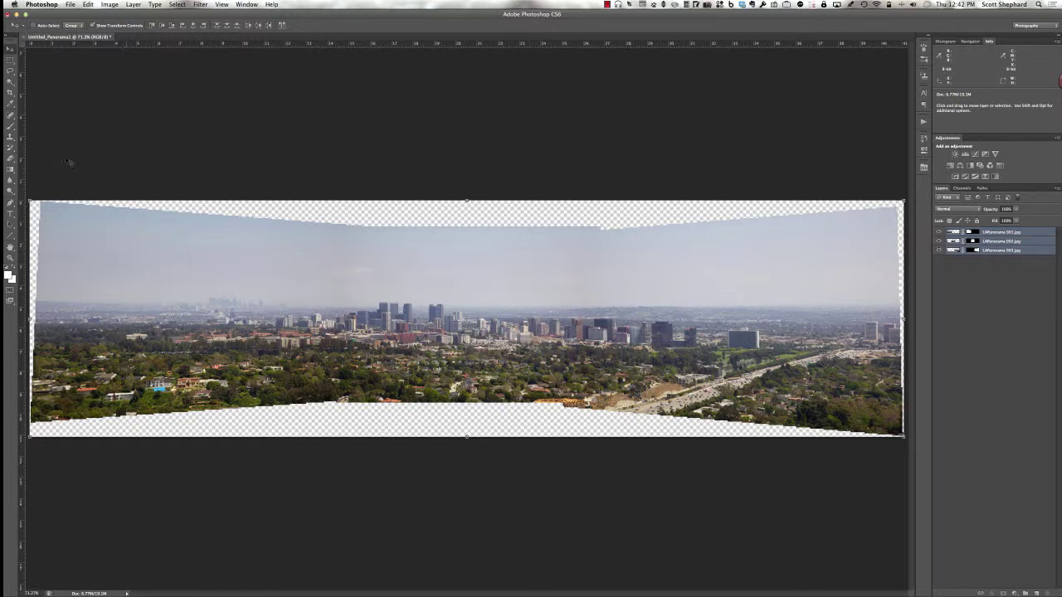
- With the Crop tool, set Size & Resolution to 30 in wide, 5 in high, 300 ppi
click(10, 92)
click(60, 26)
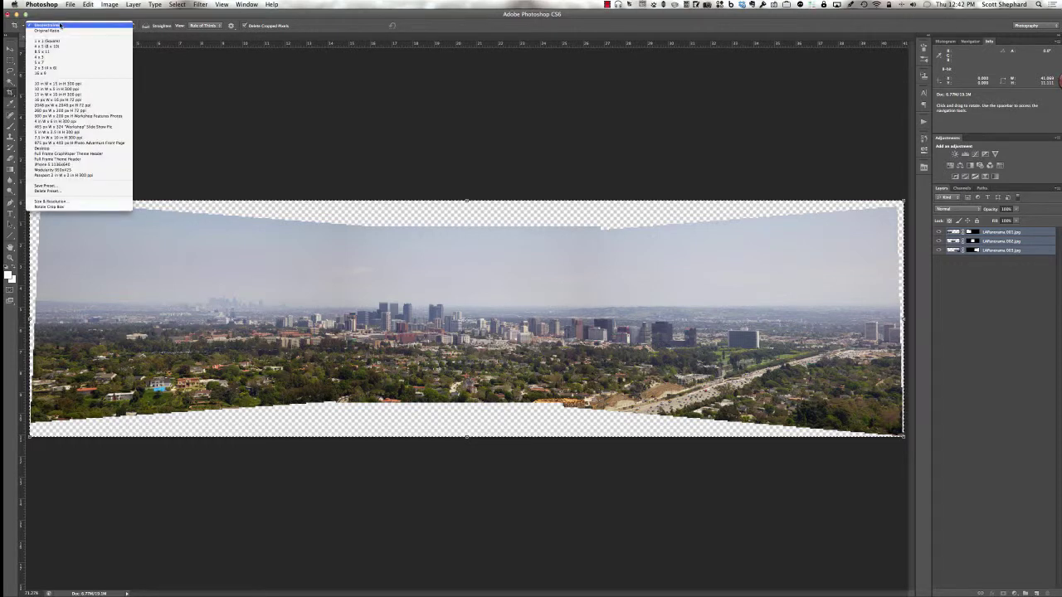
click(61, 202)
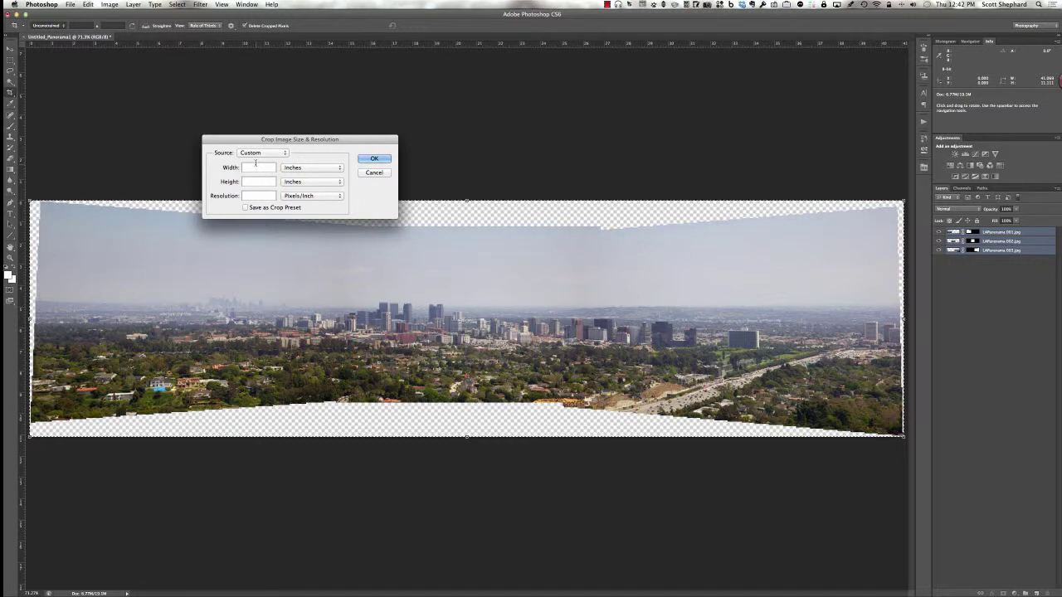
text(30)
key(Tab)
text(5)
key(Tab)
text(300)
- Save these crop settings as a preset named 'Panorama (5x30)'
click(245, 209)
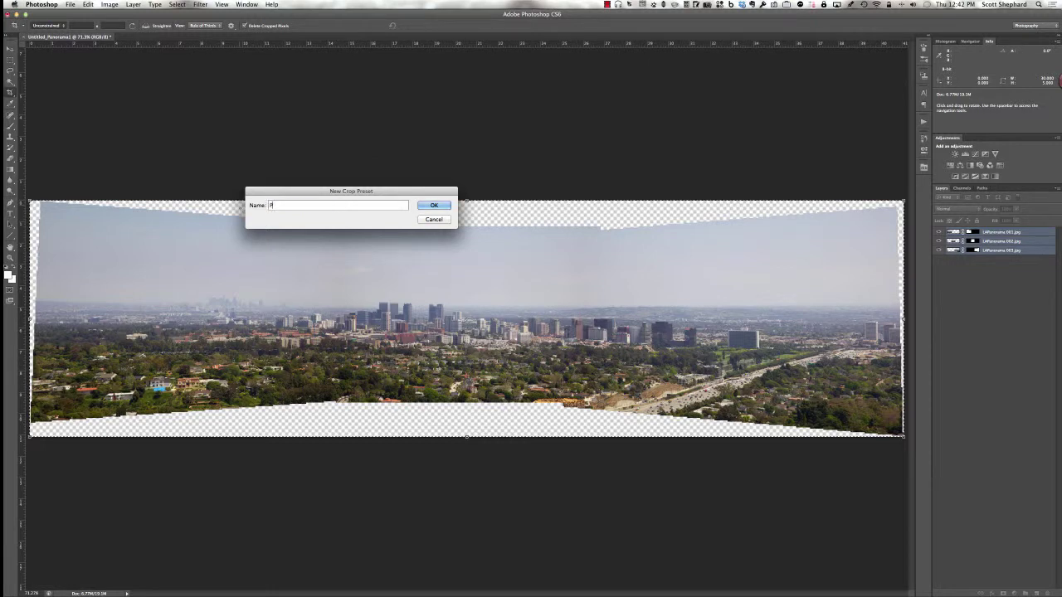
text(rama)
text((5x30)
- Confirm the Panorama (5x30) preset, fit the crop frame inside the skyline's ragged edges, and commit
click(426, 208)
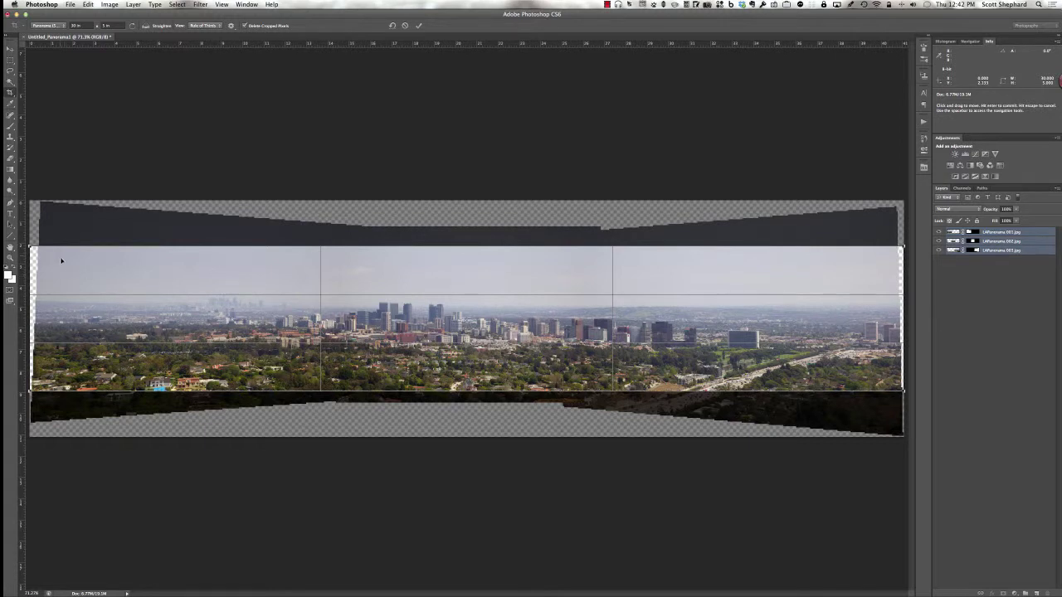
drag(32, 247, 39, 247)
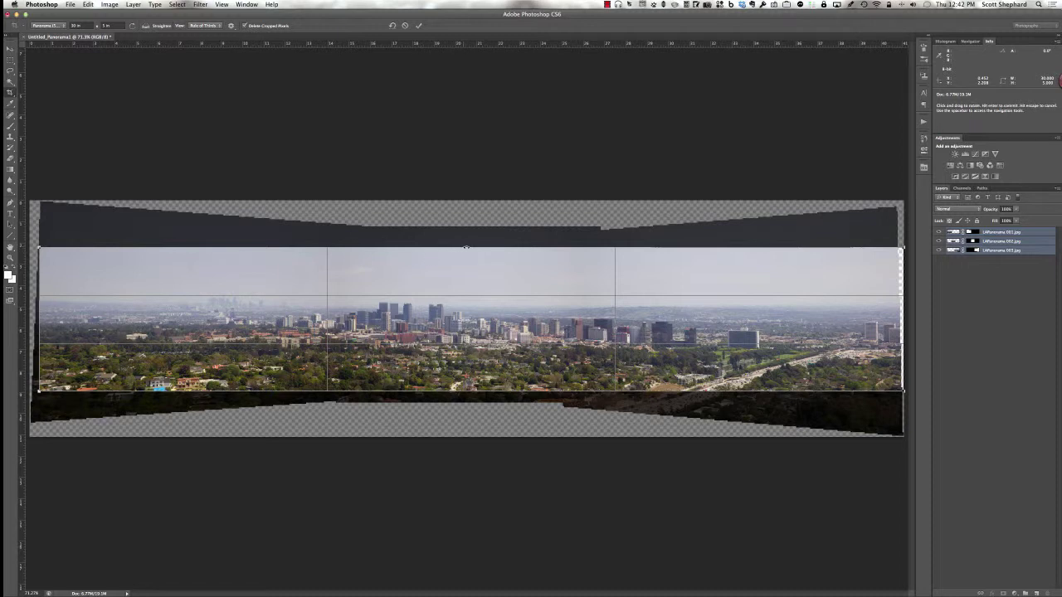
drag(473, 342, 475, 321)
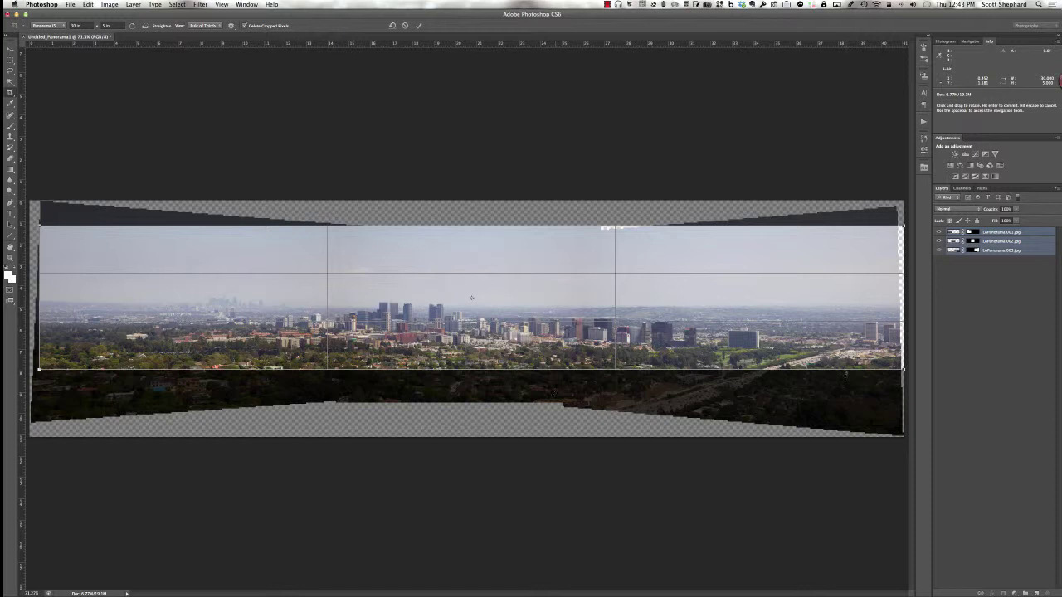
drag(902, 370, 889, 366)
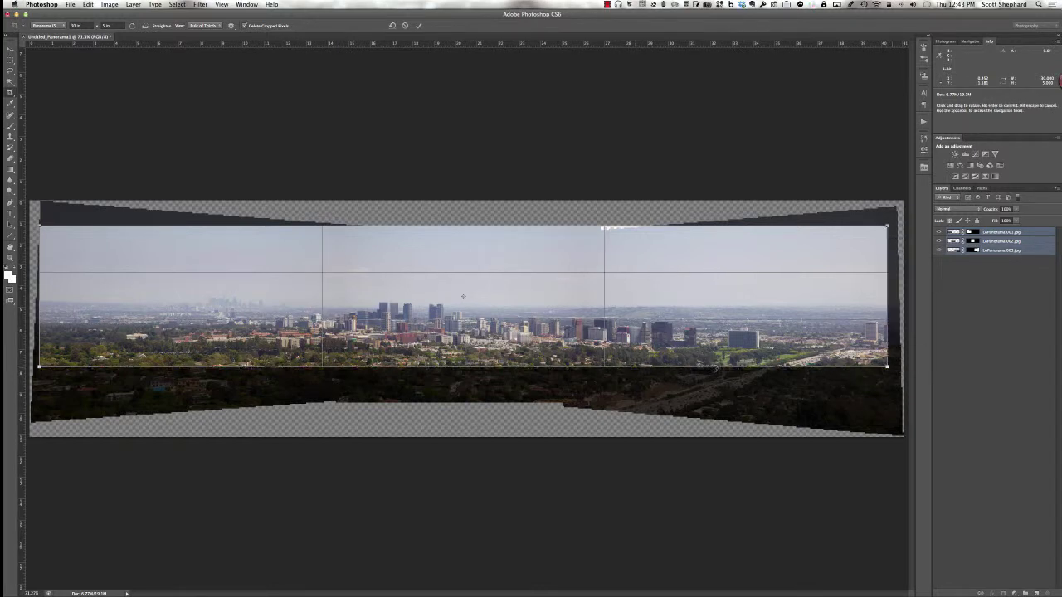
click(479, 368)
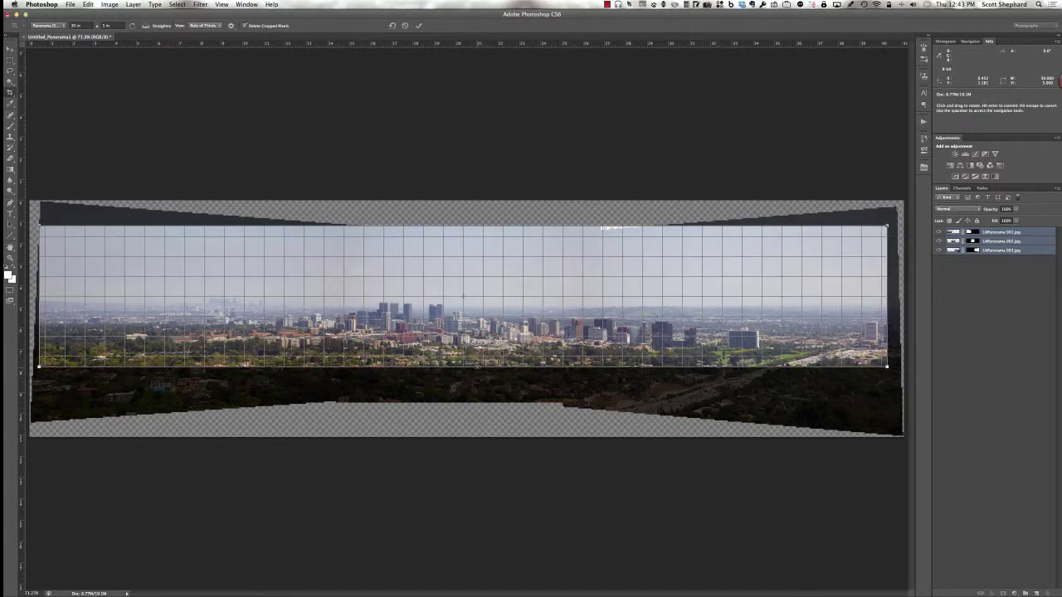
drag(99, 282, 99, 297)
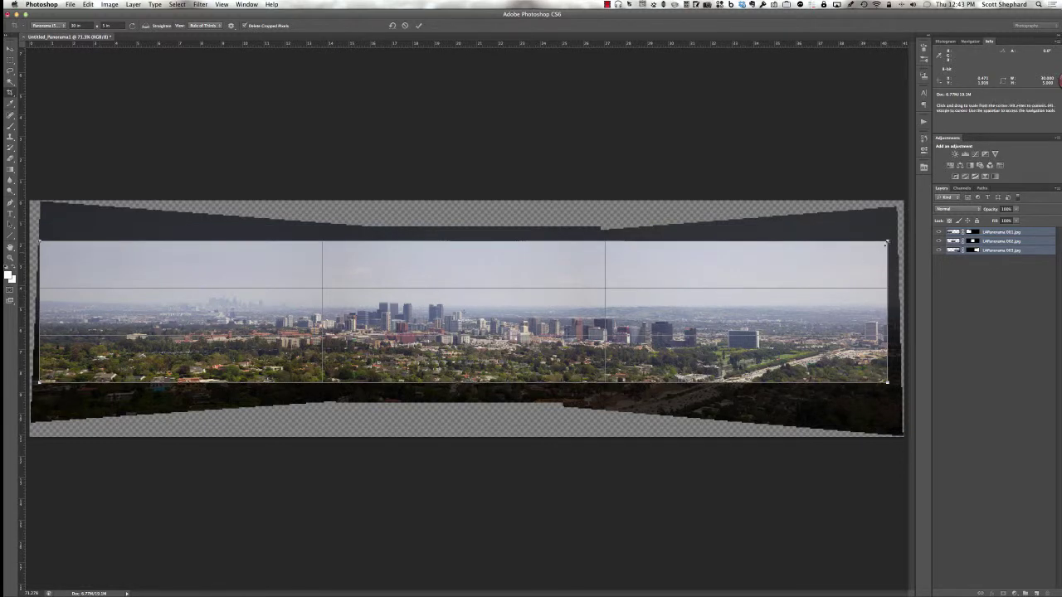
drag(887, 242, 894, 241)
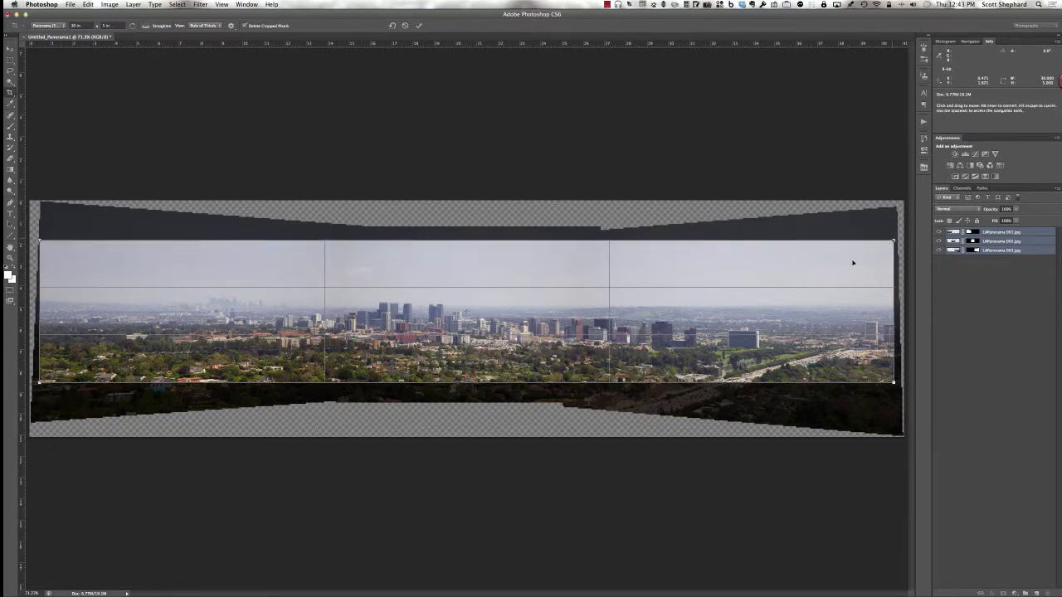
drag(746, 297, 744, 312)
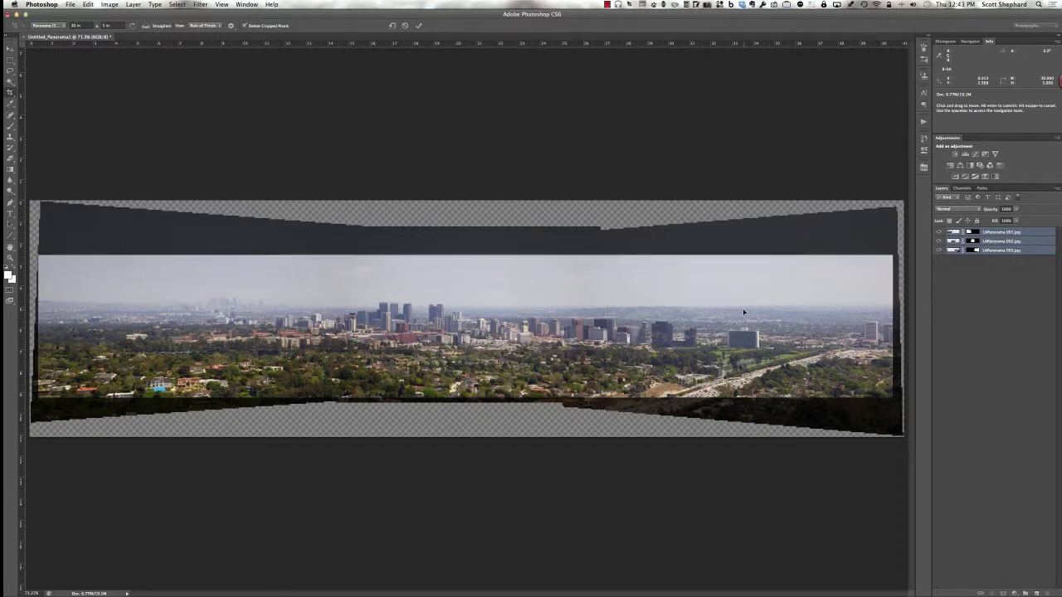
key(Return)
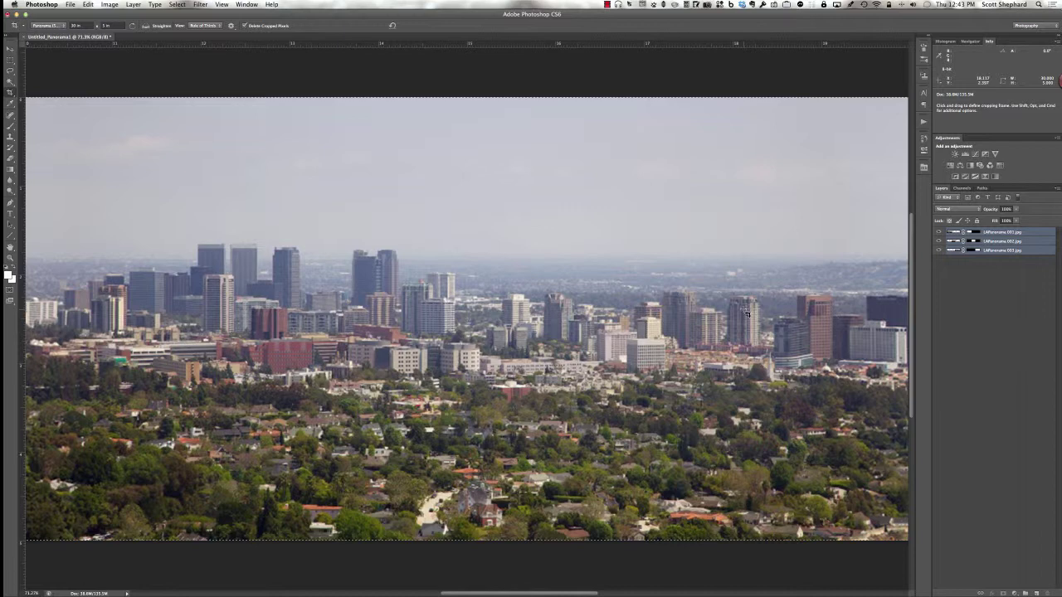
- Zoom out to fit the panorama, then flatten its three layers into one Background layer
key(super+minus)
key(super+minus)
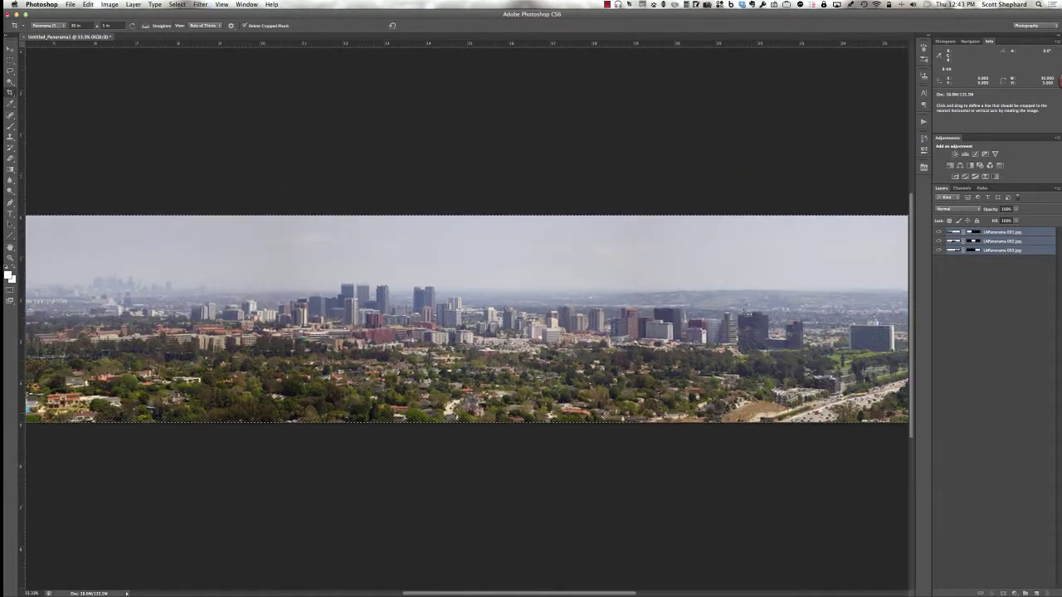
key(super+minus)
key(super+minus)
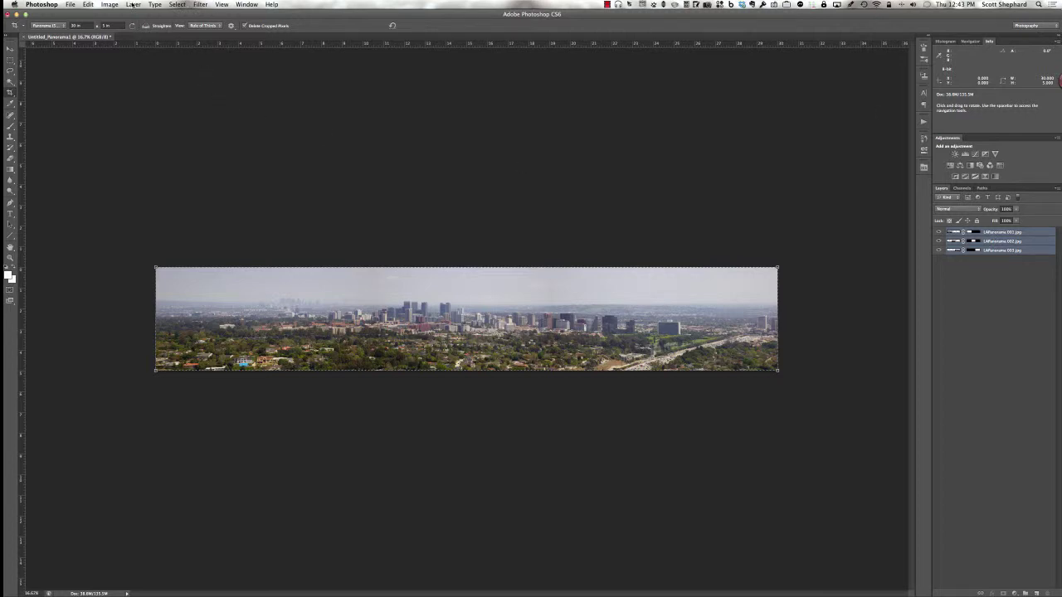
click(133, 5)
click(158, 313)
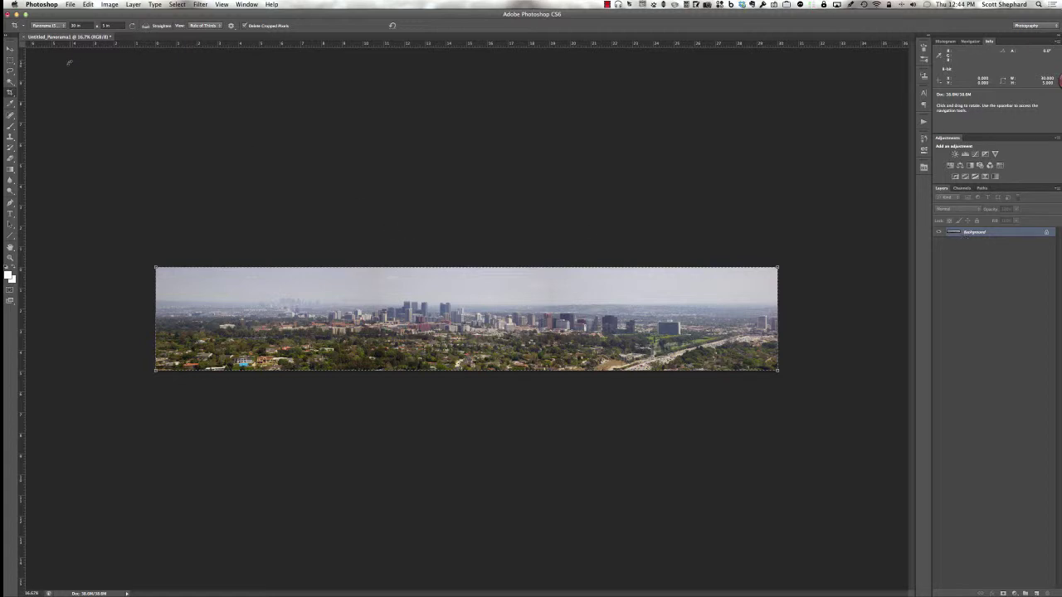
- Save the image as the JPEG 'LAPanorama' with quality 10 (Maximum)
click(70, 5)
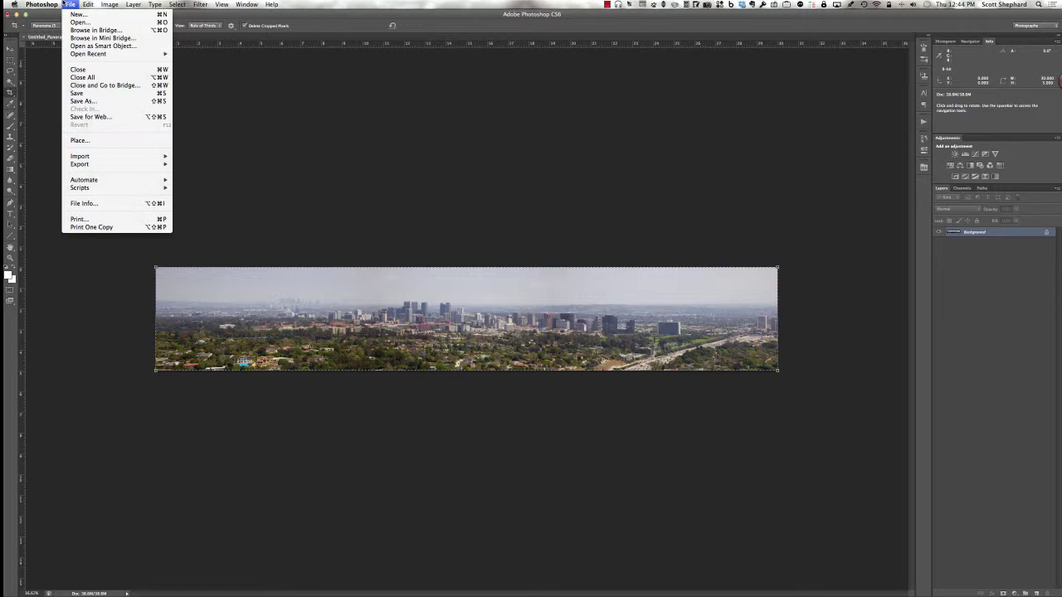
click(83, 101)
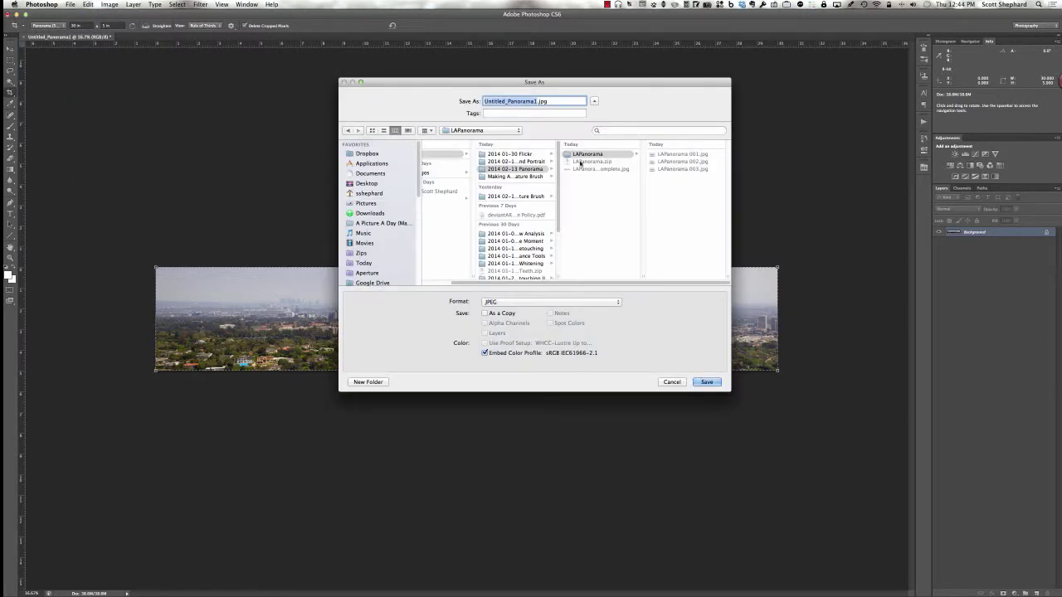
text(LAPanorama)
click(706, 383)
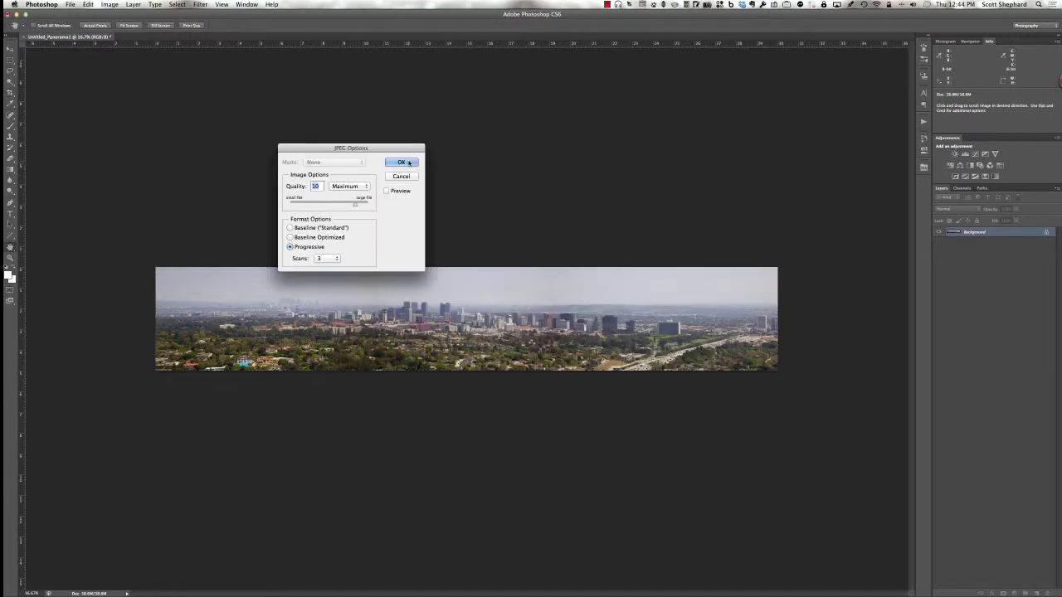
click(401, 163)
key(c)
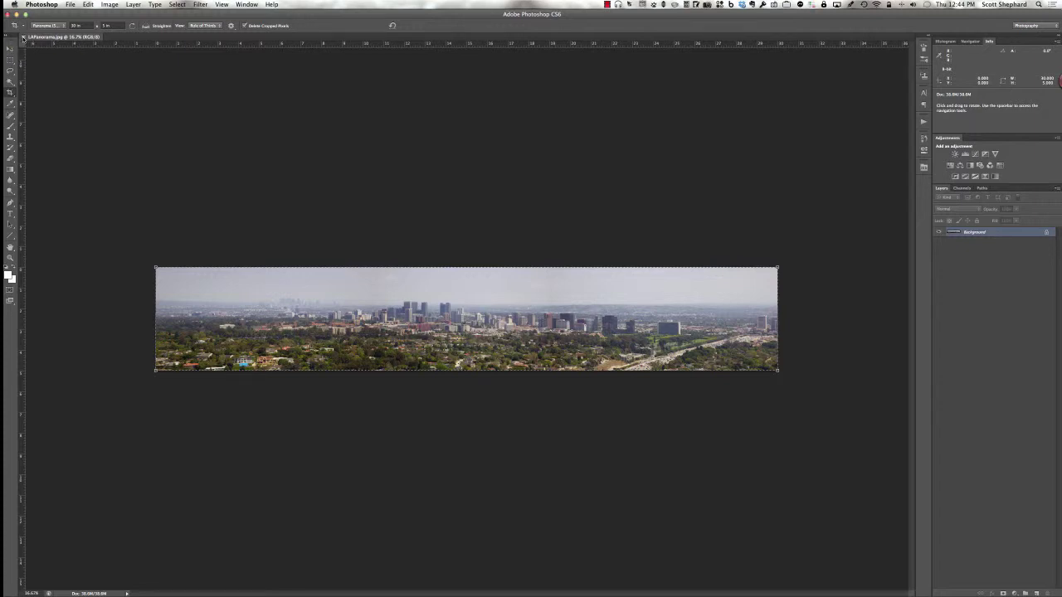
click(70, 5)
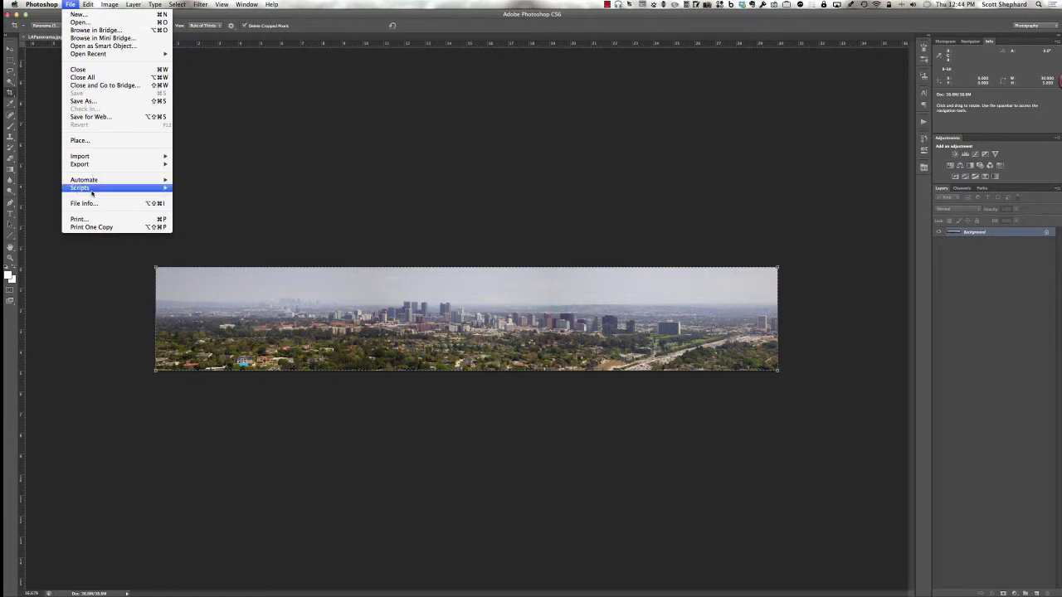
mouse_move(91, 180)
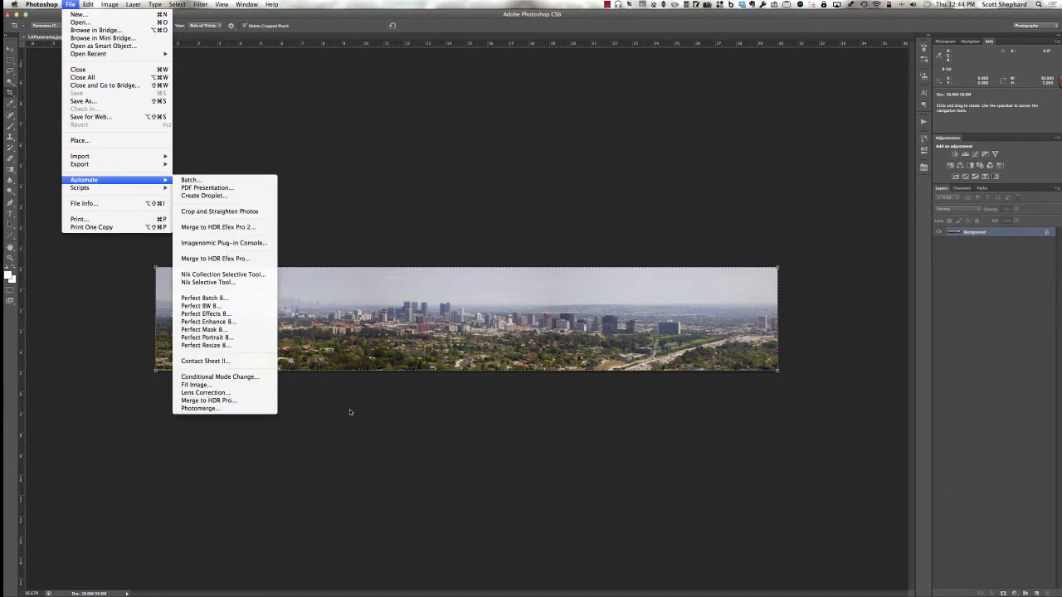
click(391, 397)
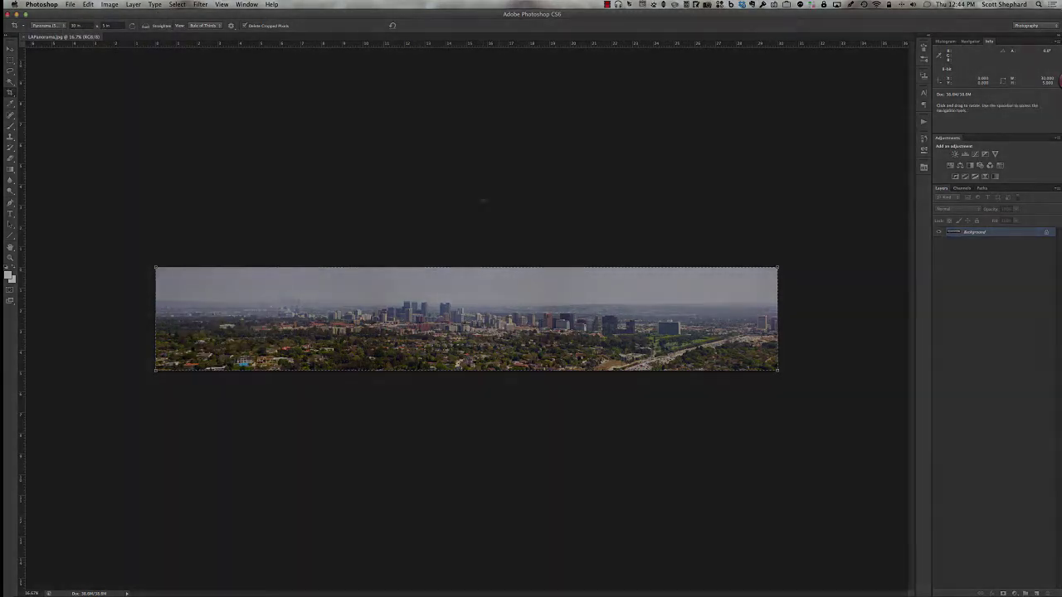